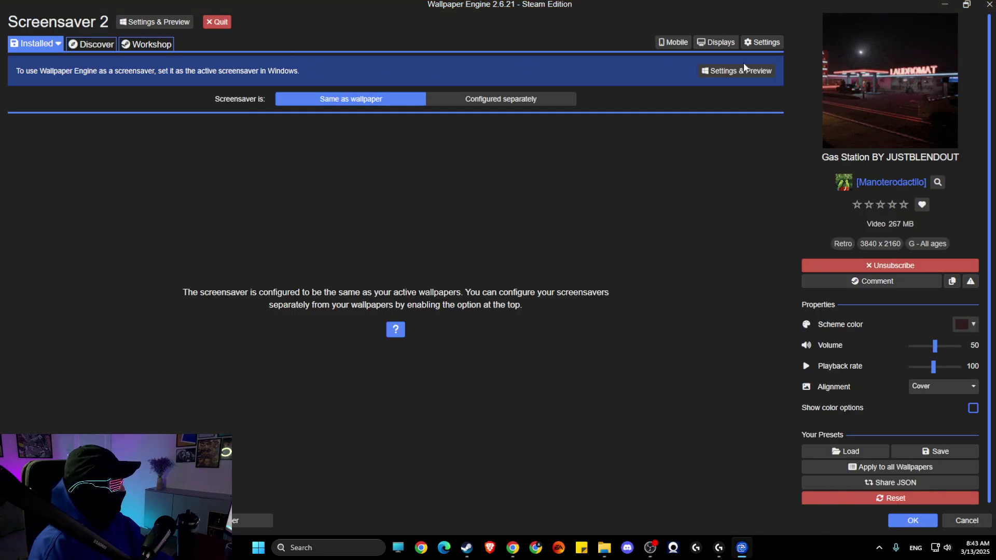
Review Wallpaper Engine's Performance and General settings, then close them without changes.
{"action": "left_click", "coordinate": [766, 42]}
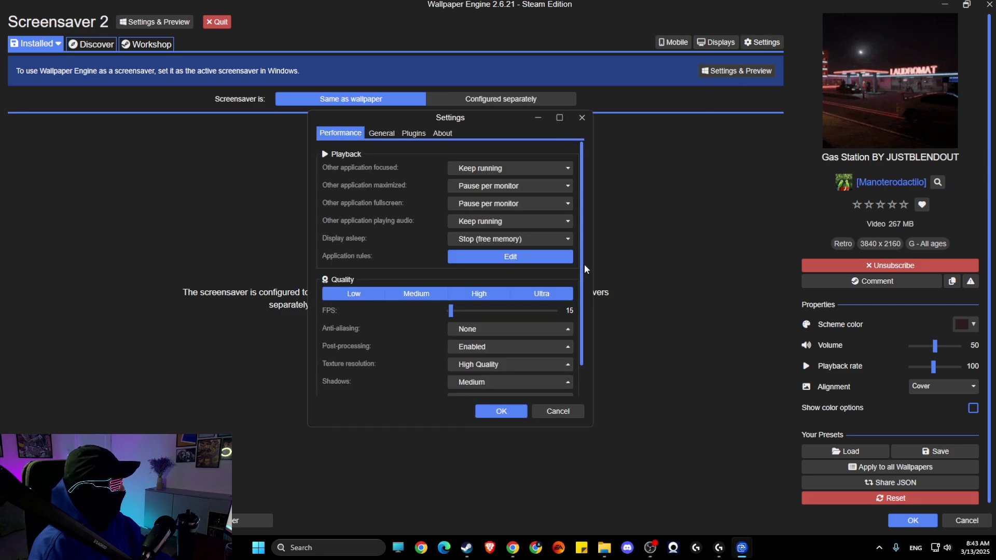
{"action": "left_click", "coordinate": [382, 134]}
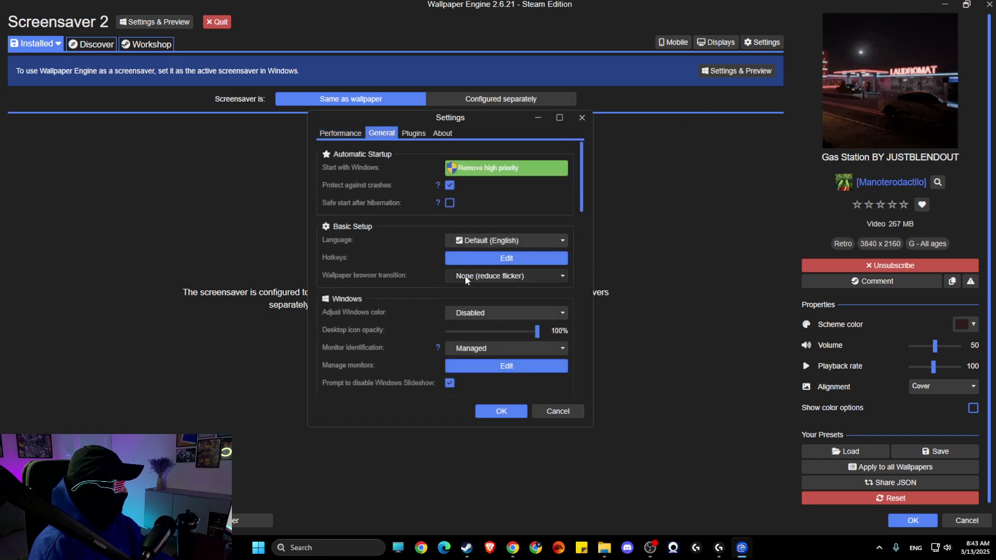
{"action": "scroll", "coordinate": [465, 274], "scroll_direction": "down", "scroll_amount": 5}
{"action": "scroll", "coordinate": [466, 273], "scroll_direction": "down", "scroll_amount": 4}
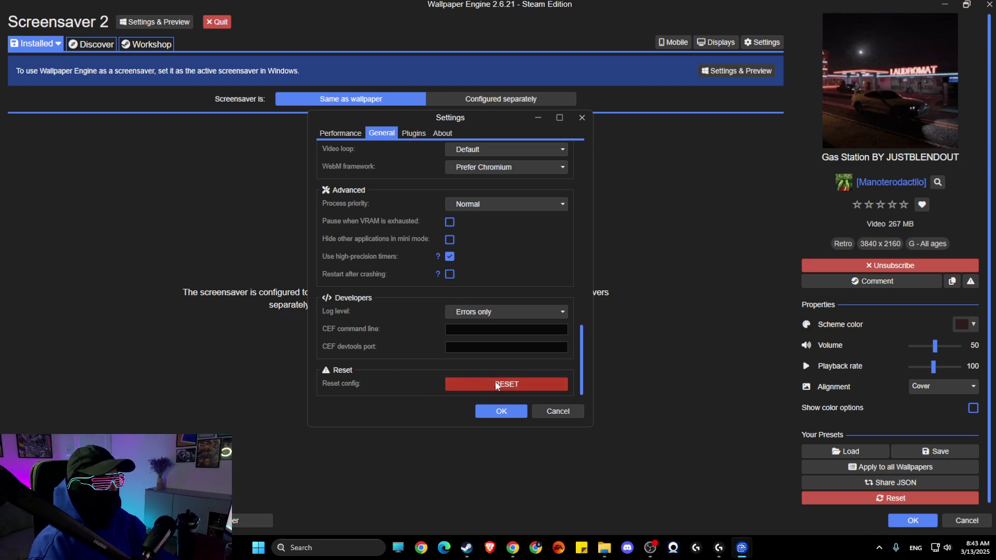
{"action": "scroll", "coordinate": [447, 346], "scroll_direction": "up", "scroll_amount": 9}
{"action": "scroll", "coordinate": [451, 350], "scroll_direction": "up", "scroll_amount": 2}
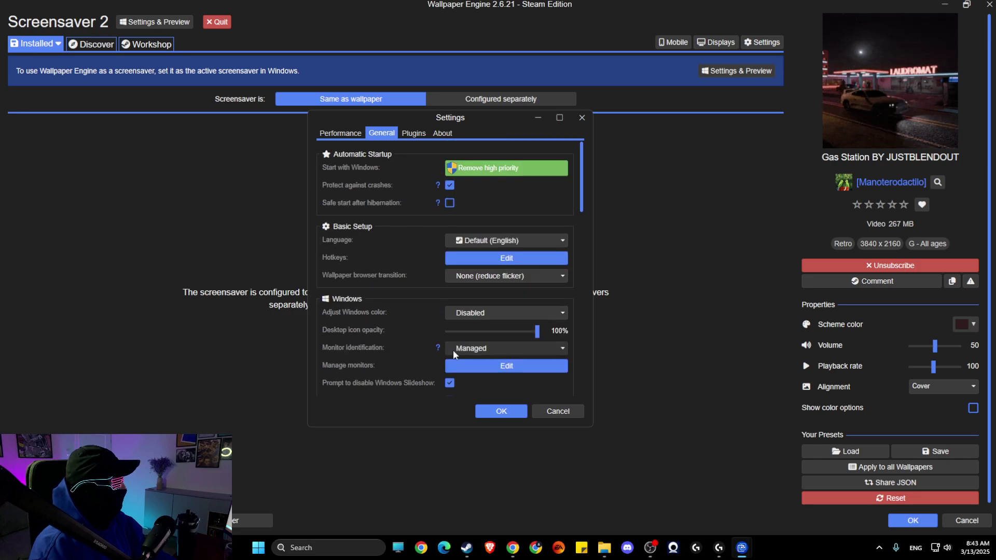
{"action": "scroll", "coordinate": [453, 351], "scroll_direction": "down", "scroll_amount": 6}
{"action": "left_click", "coordinate": [504, 412]}
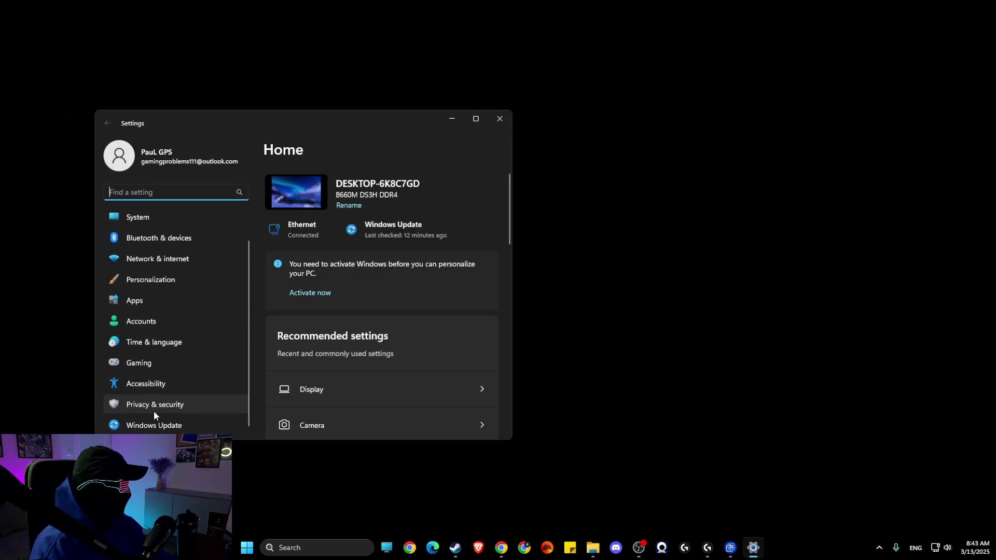
Confirm on Windows Update that the PC is up to date, then close Settings and search 'nvi'.
{"action": "left_click", "coordinate": [154, 425]}
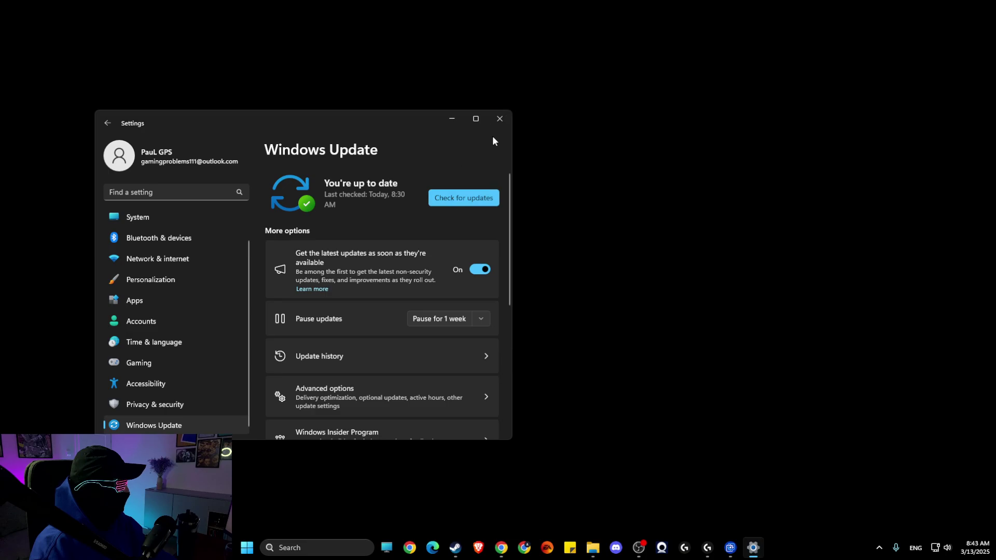
{"action": "left_click", "coordinate": [498, 120]}
{"action": "left_click", "coordinate": [333, 548]}
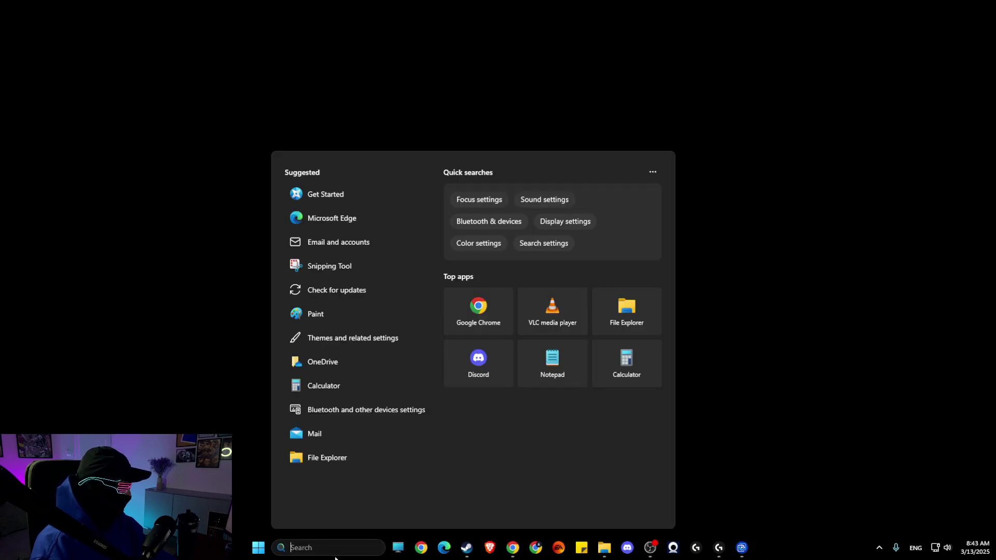
{"action": "type", "text": "nvi"}
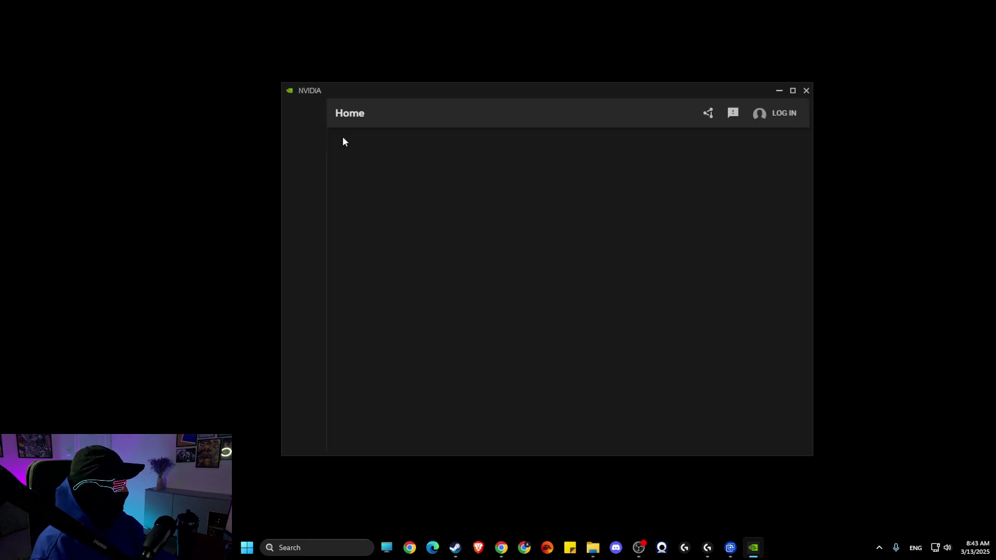
Check that NVIDIA App's Drivers page shows Game Ready Driver 572.70 up to date, then return to Steam.
{"action": "left_click", "coordinate": [306, 155]}
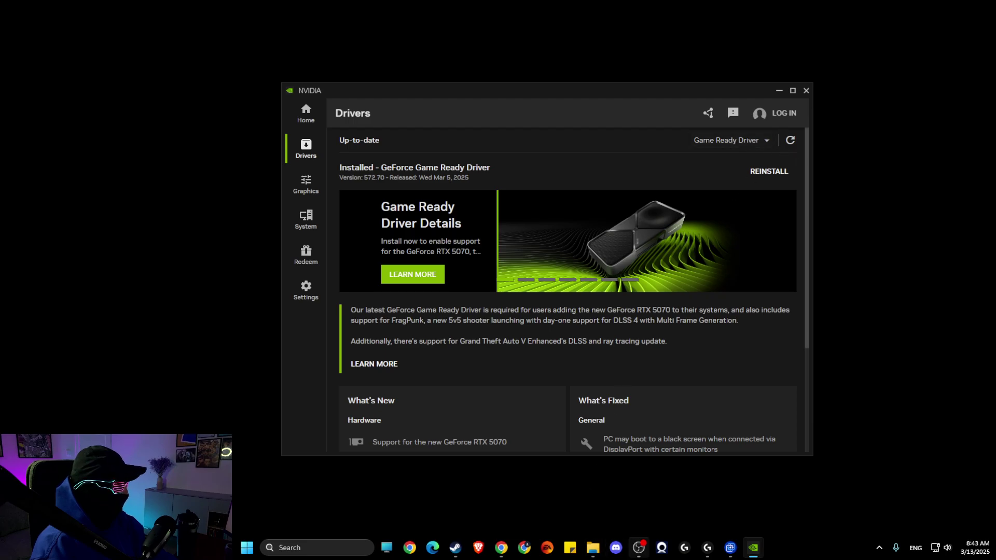
{"action": "left_click", "coordinate": [639, 547]}
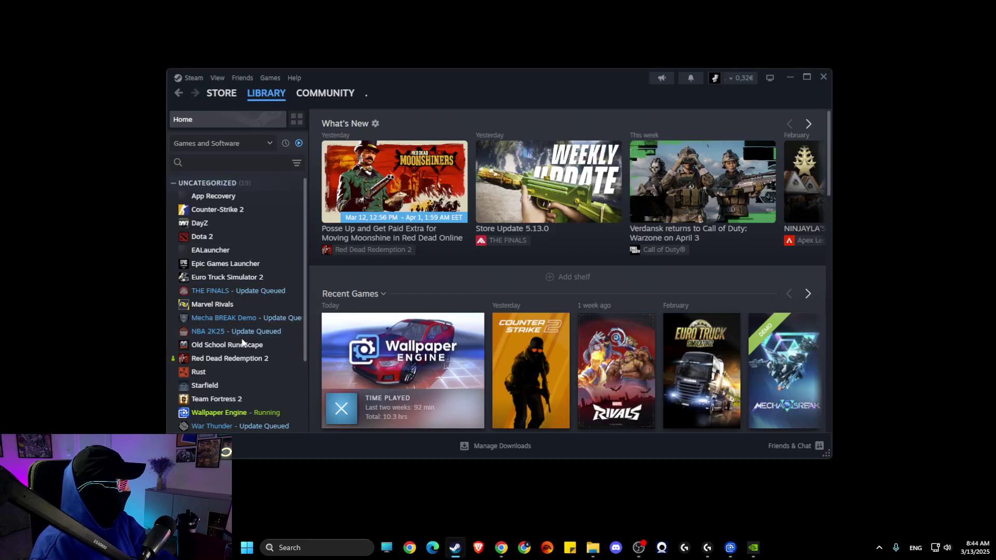
Open Wallpaper Engine's Steam properties, leave launch options unchanged, and view Installed Files (599.6 MB on C:).
{"action": "right_click", "coordinate": [228, 414]}
{"action": "left_click", "coordinate": [254, 399]}
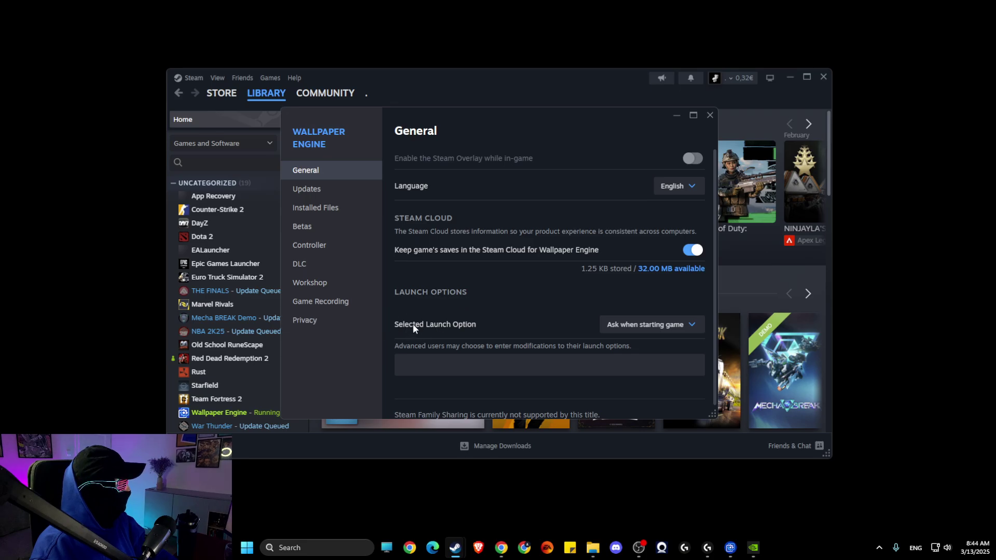
{"action": "left_click", "coordinate": [641, 323]}
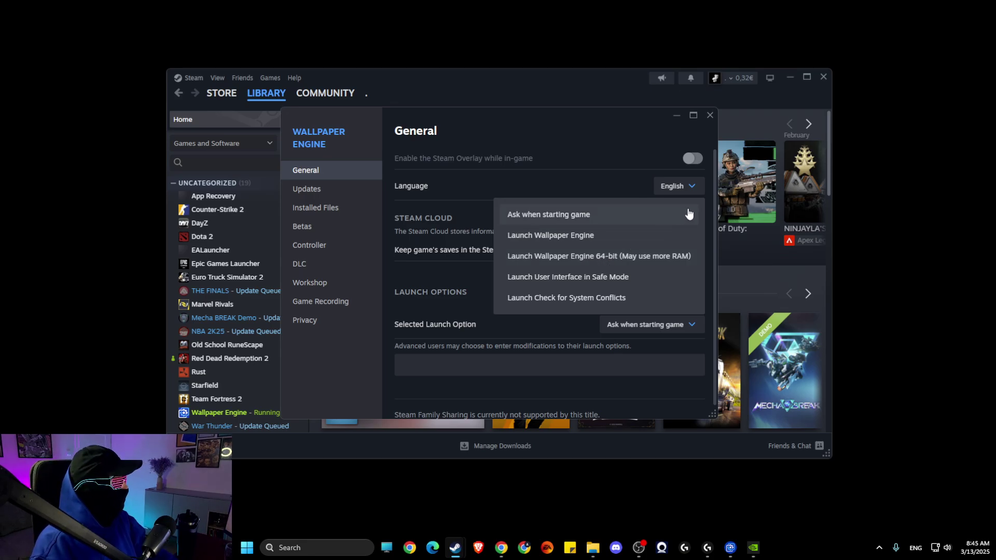
{"action": "left_click", "coordinate": [320, 206]}
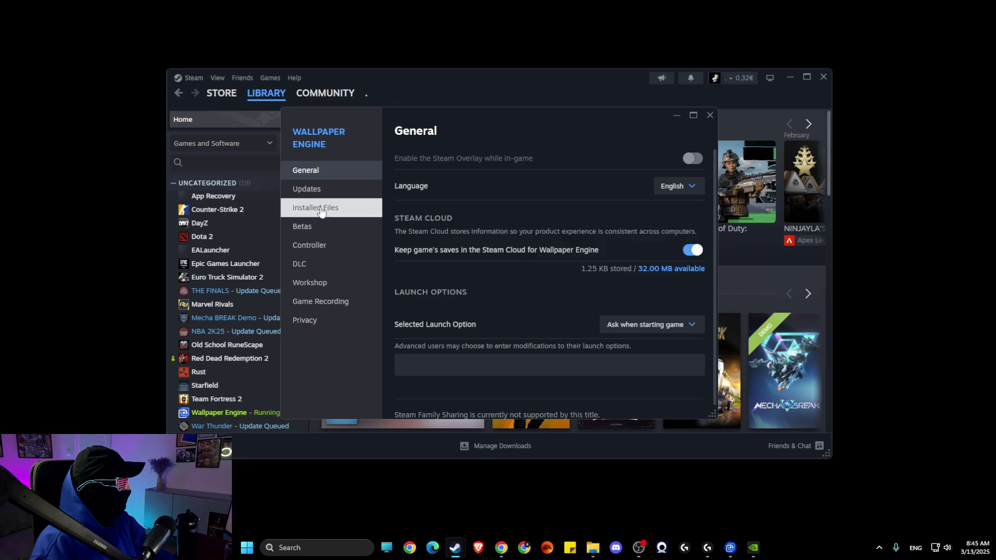
{"action": "left_click", "coordinate": [320, 207]}
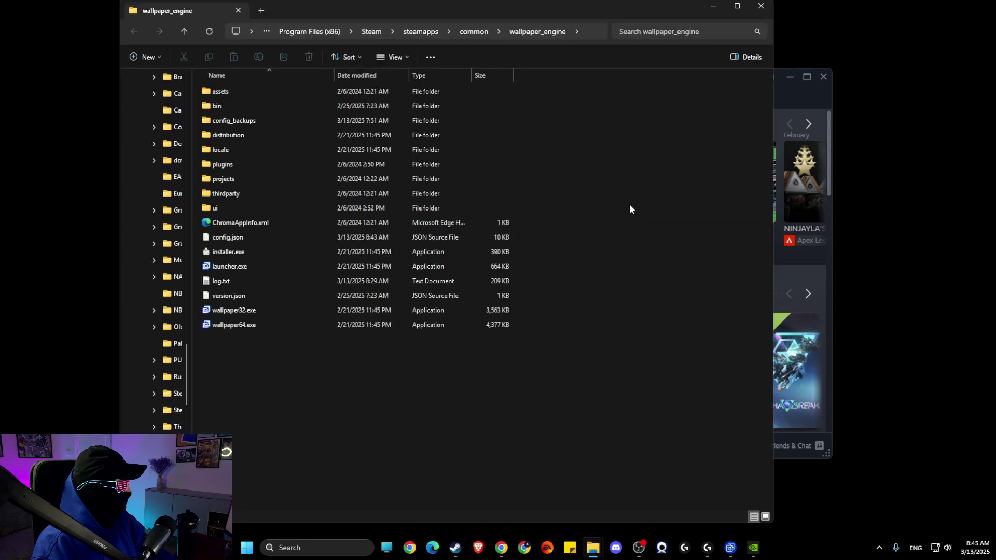
Reveal the wallpaper_engine folder's full path in File Explorer, then minimize Explorer and the Steam library.
{"action": "left_click", "coordinate": [597, 32]}
{"action": "key", "text": "ctrl+c"}
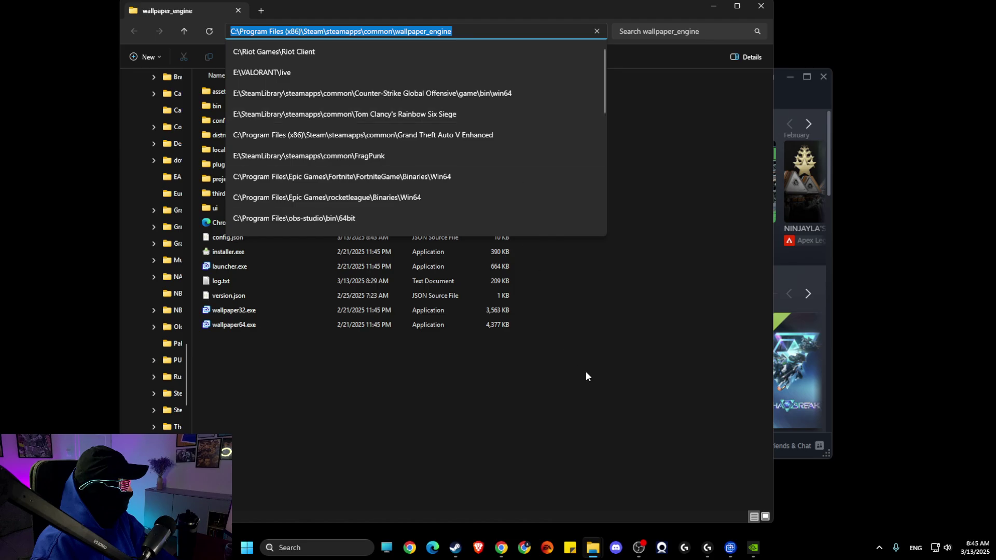
{"action": "left_click", "coordinate": [608, 420]}
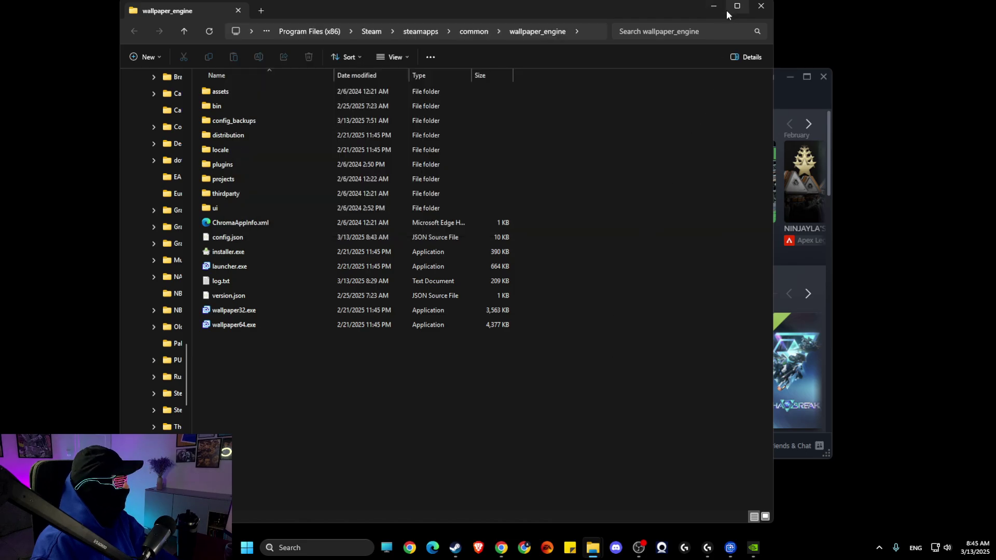
{"action": "left_click", "coordinate": [713, 6]}
{"action": "left_click", "coordinate": [787, 79]}
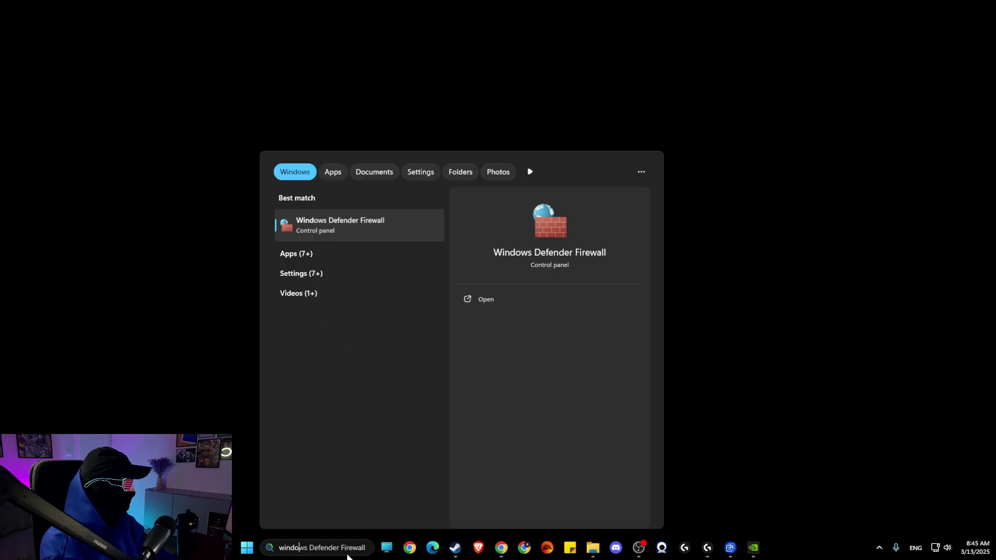
Open Windows Defender Firewall's allowed apps list, unlock it, and start adding another app.
{"action": "key", "text": "BackSpace"}
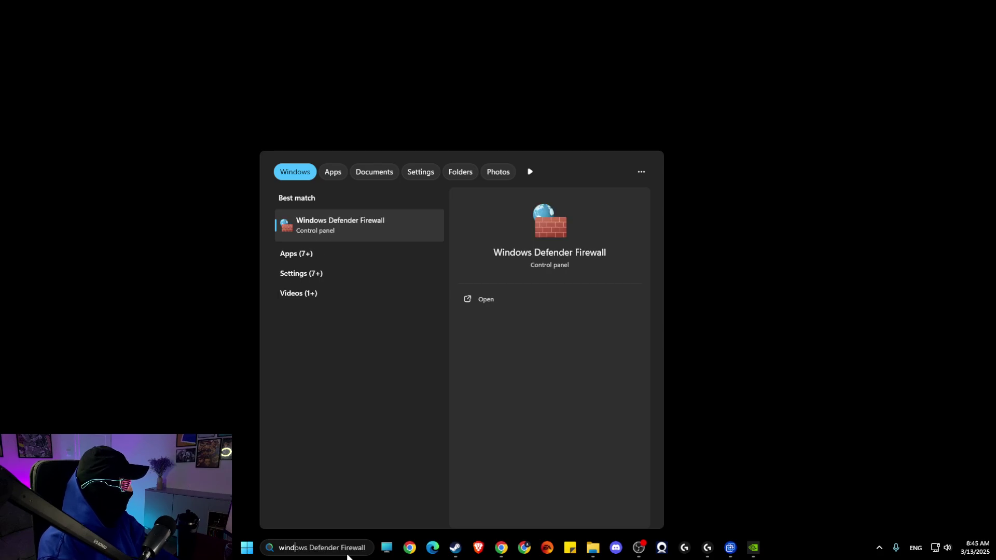
{"action": "key", "text": "Return"}
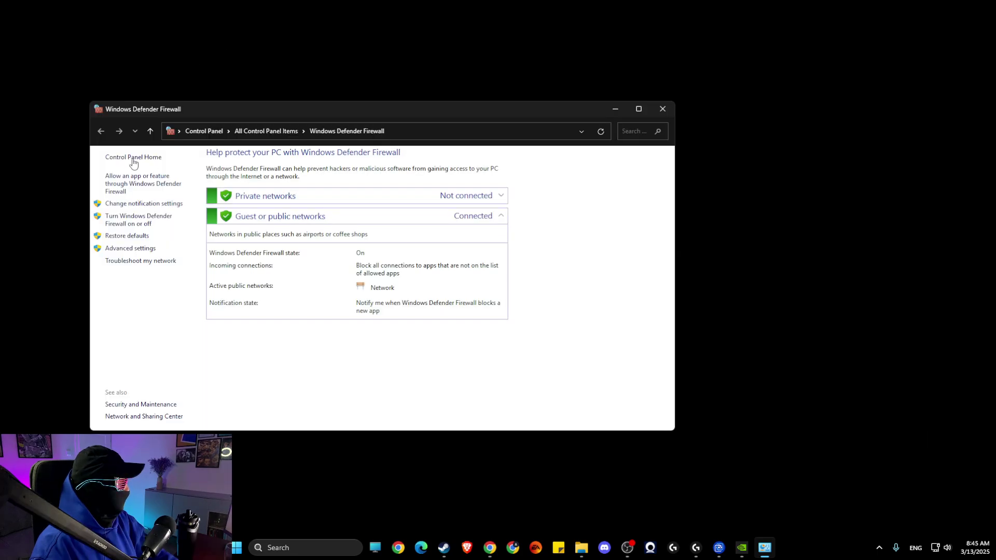
{"action": "left_click", "coordinate": [129, 182]}
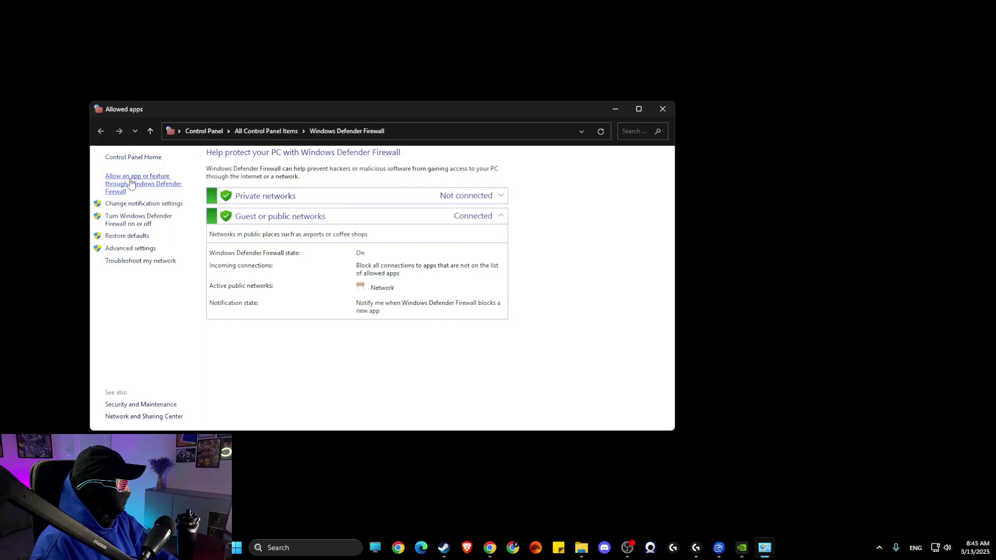
{"action": "left_click", "coordinate": [500, 185]}
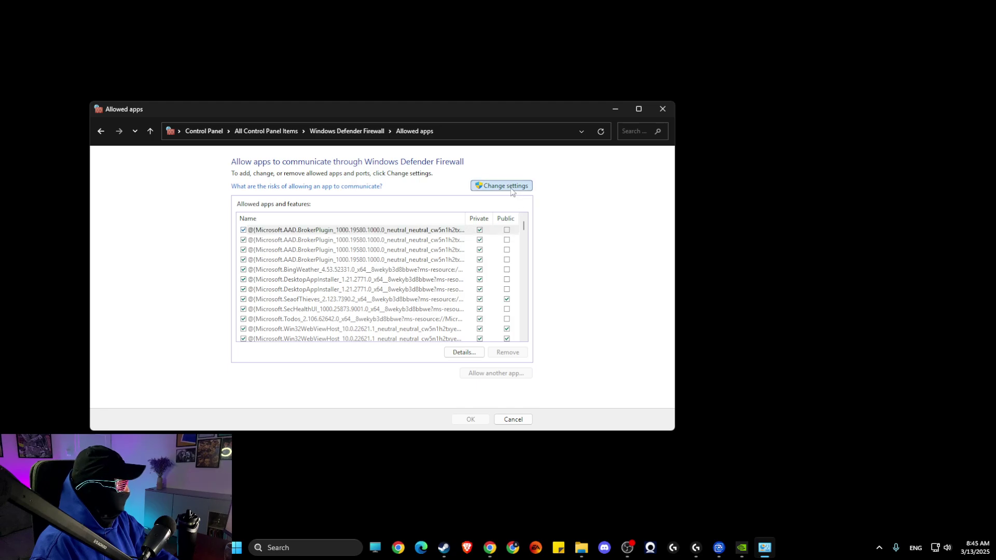
{"action": "left_click", "coordinate": [476, 373]}
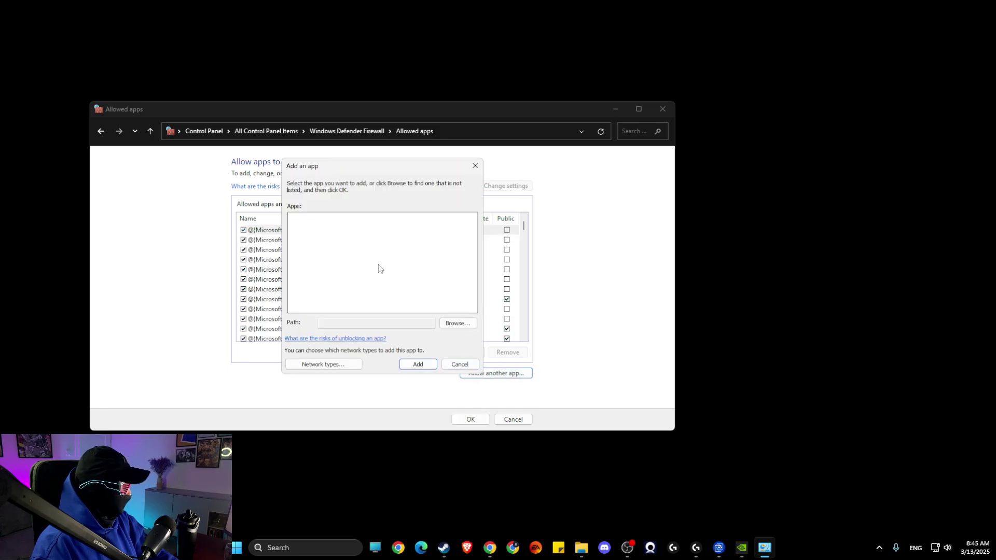
{"action": "left_click", "coordinate": [444, 325]}
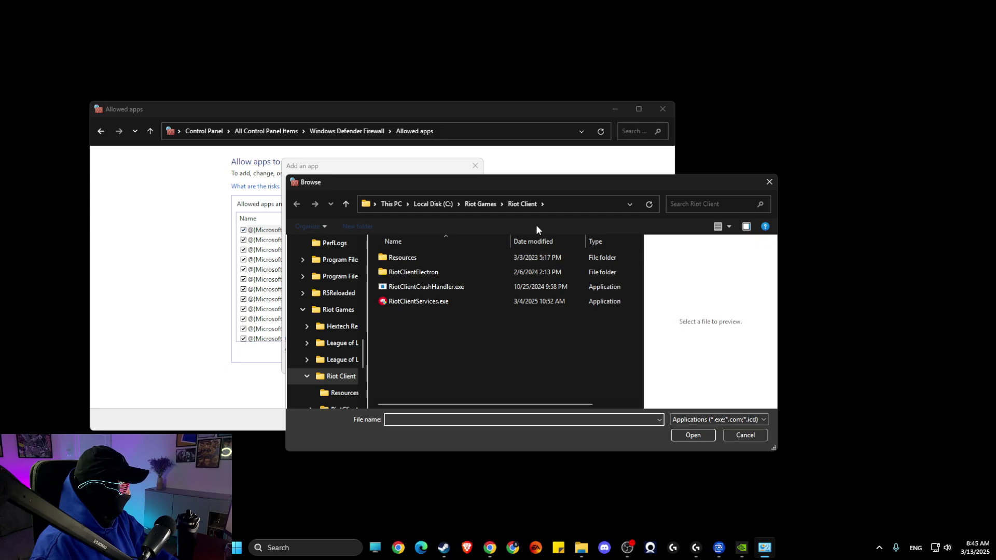
Browse to the pasted wallpaper_engine folder and try adding launcher.exe, which is already an exception.
{"action": "left_click", "coordinate": [592, 204]}
{"action": "key", "text": "ctrl+v"}
{"action": "key", "text": "Return"}
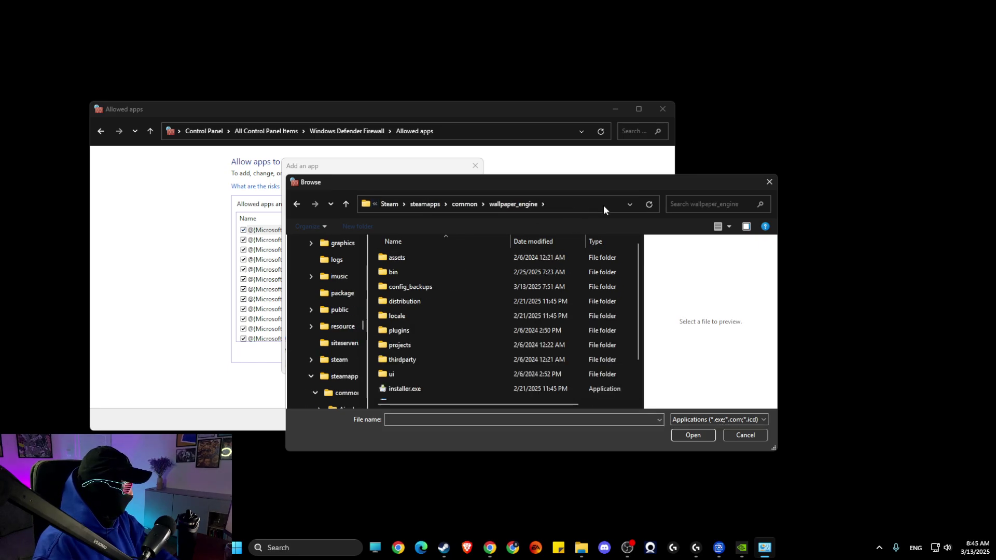
{"action": "scroll", "coordinate": [470, 360], "scroll_direction": "down", "scroll_amount": 1}
{"action": "left_click", "coordinate": [428, 364]}
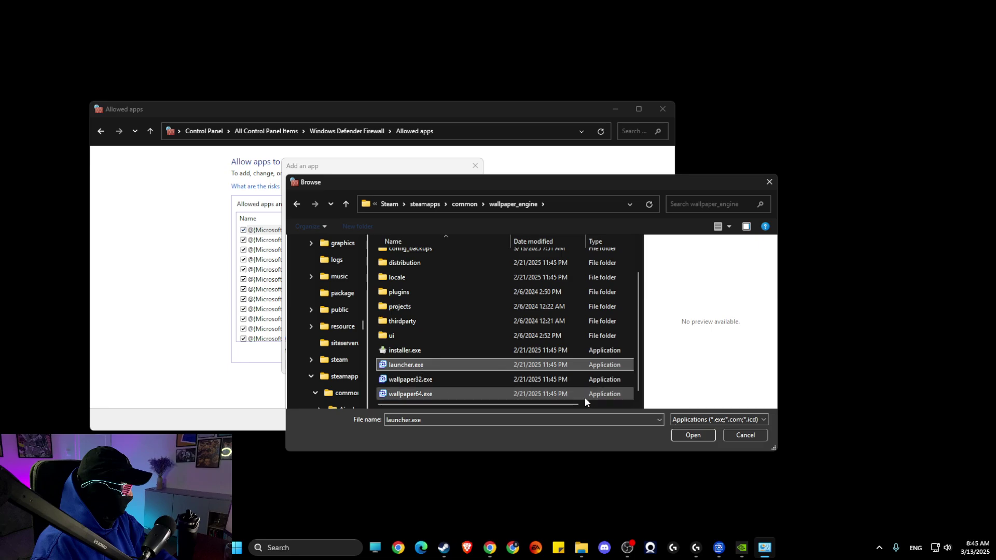
{"action": "left_click", "coordinate": [693, 435]}
{"action": "left_click", "coordinate": [417, 364]}
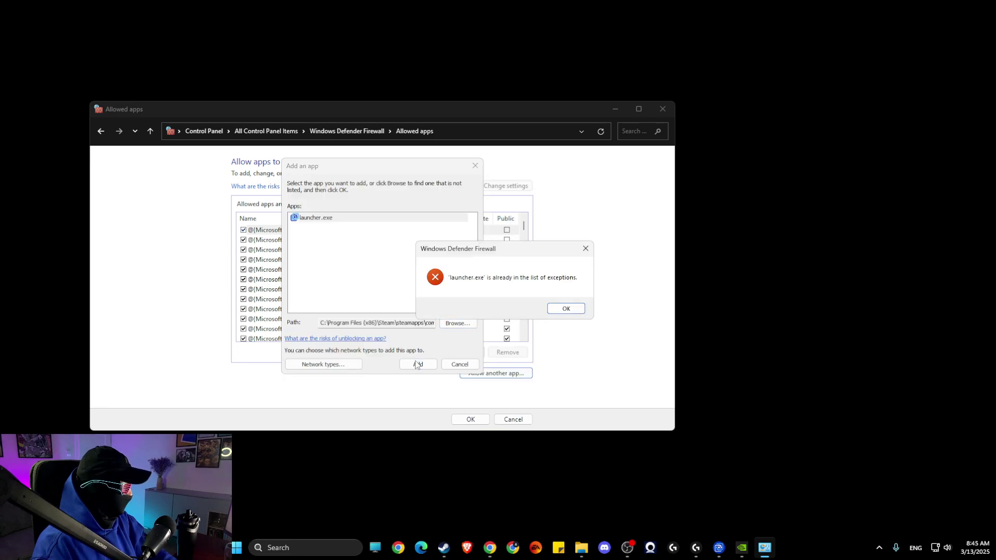
{"action": "left_click", "coordinate": [566, 308]}
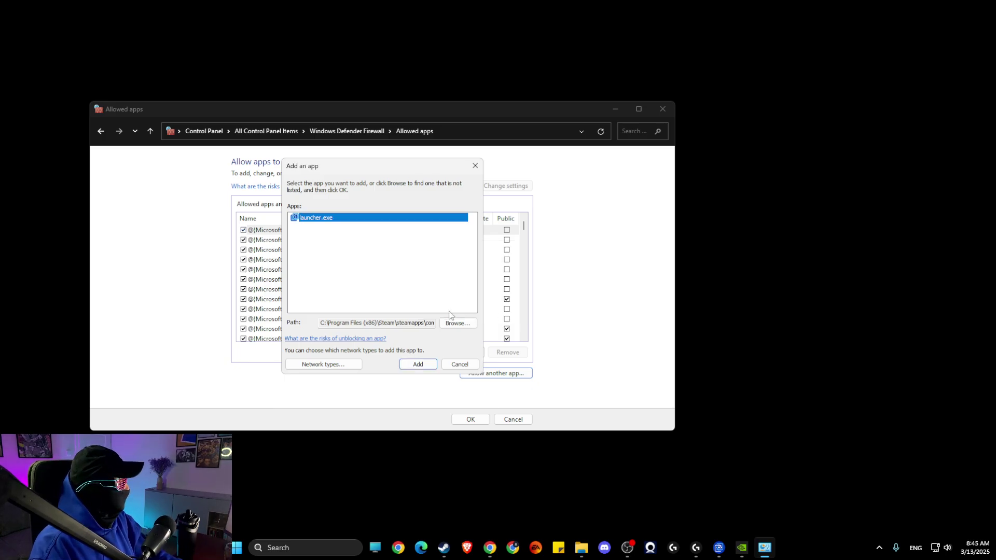
Add wallpaper32.exe from the wallpaper_engine folder to the firewall's allowed apps.
{"action": "left_click", "coordinate": [455, 322]}
{"action": "scroll", "coordinate": [434, 369], "scroll_direction": "down", "scroll_amount": 1}
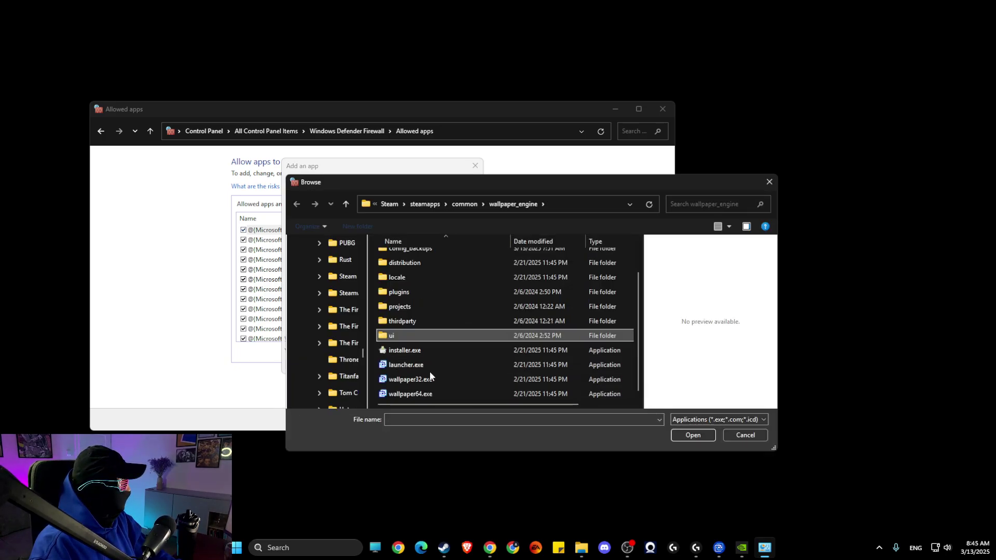
{"action": "left_click", "coordinate": [435, 379]}
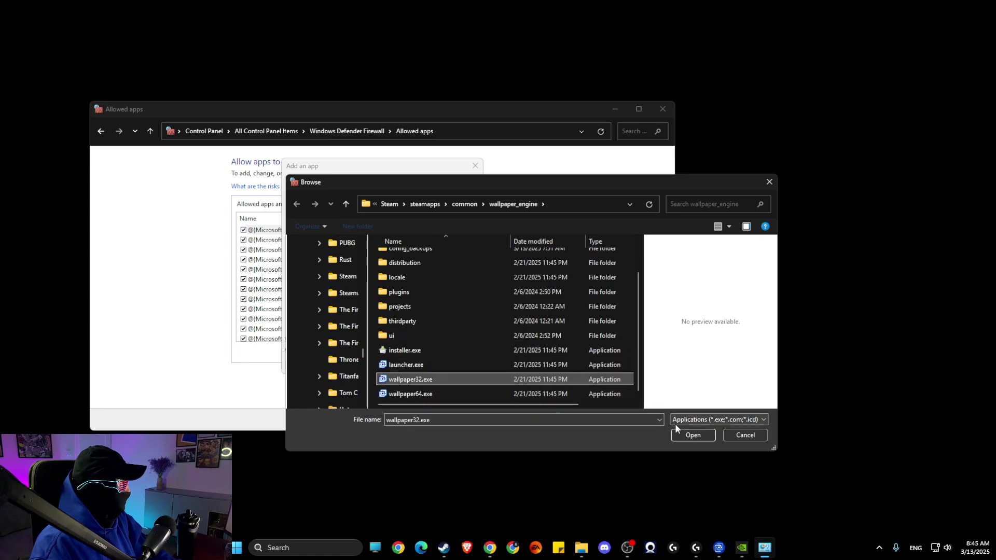
{"action": "left_click", "coordinate": [692, 435]}
{"action": "left_click", "coordinate": [425, 365]}
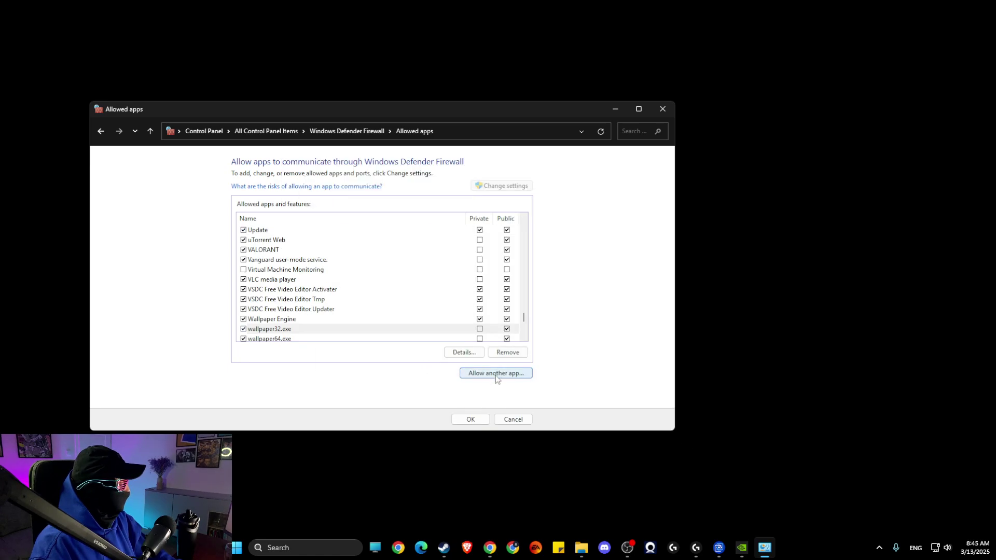
Try adding wallpaper64.exe and dismiss the error that it is already an exception.
{"action": "left_click", "coordinate": [494, 373]}
{"action": "left_click", "coordinate": [438, 322]}
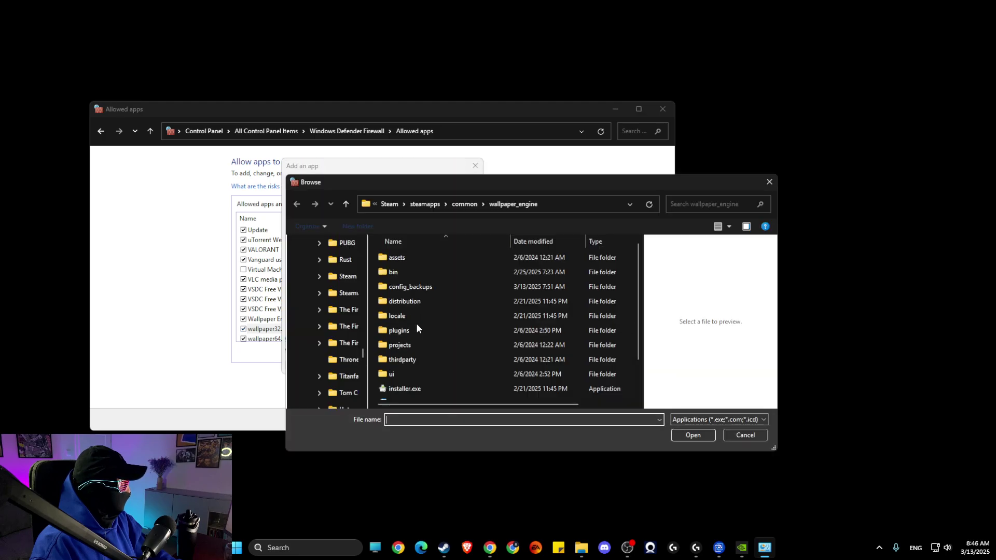
{"action": "scroll", "coordinate": [427, 367], "scroll_direction": "down", "scroll_amount": 1}
{"action": "left_click", "coordinate": [414, 394]}
{"action": "left_click", "coordinate": [691, 439]}
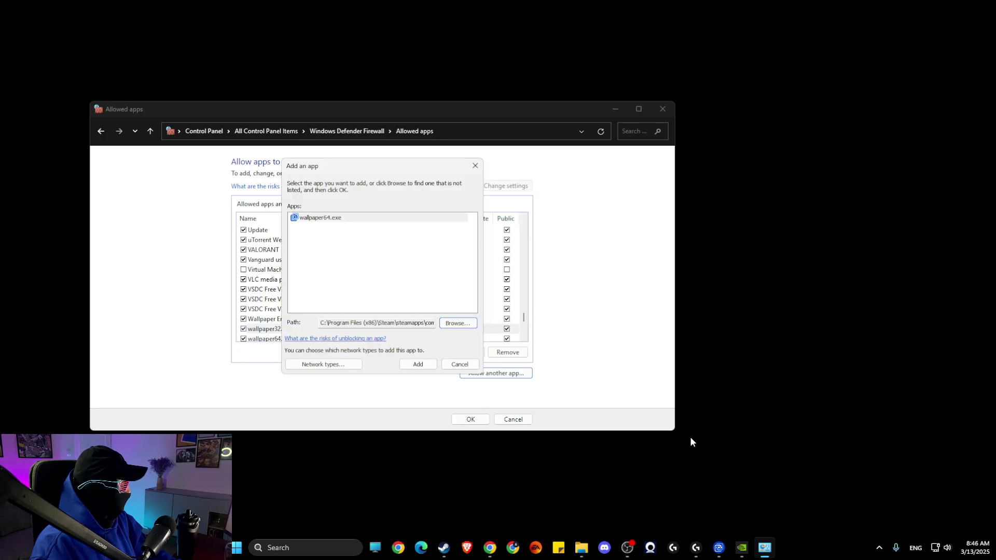
{"action": "left_click", "coordinate": [429, 362]}
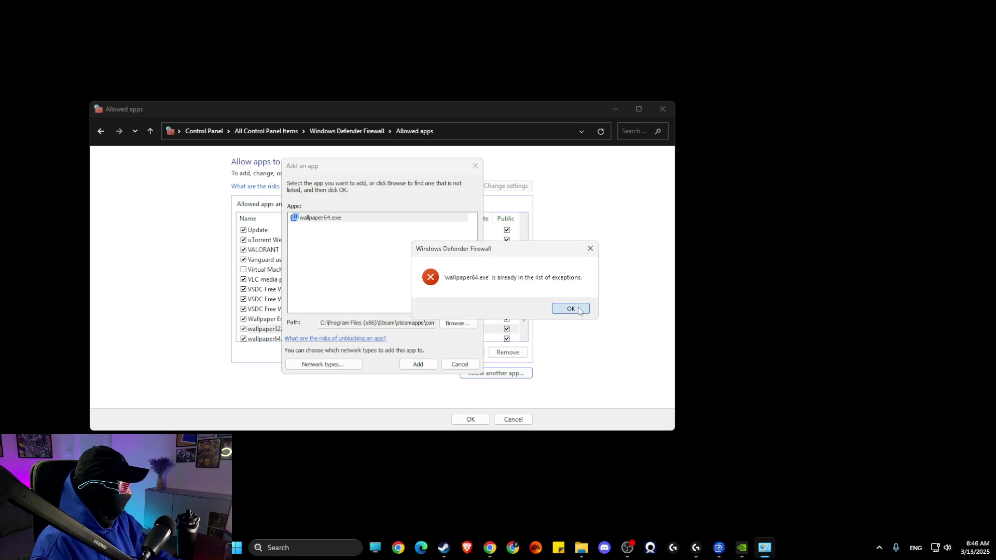
{"action": "left_click", "coordinate": [579, 310]}
{"action": "key", "text": "alt+Tab"}
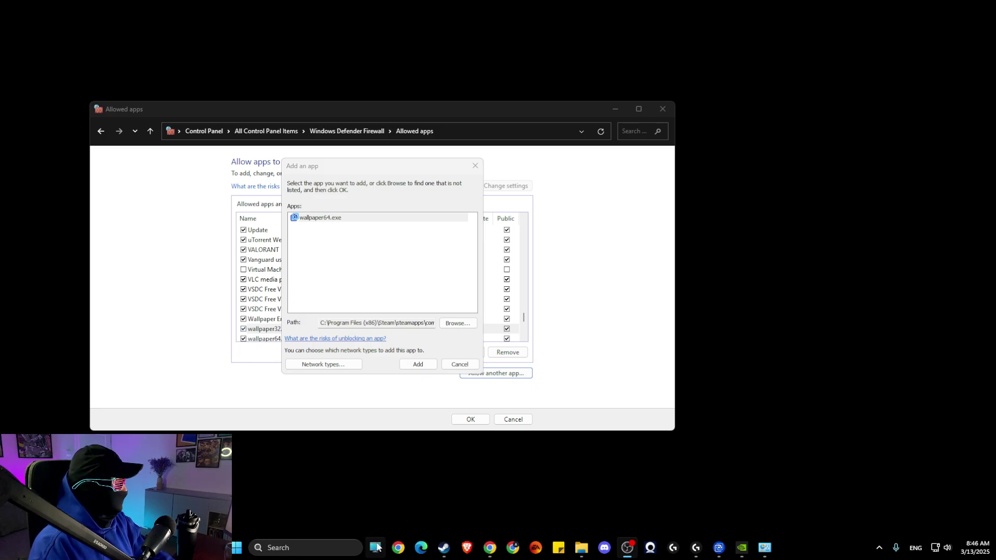
Open Virus & threat protection via a 'vir' search and scroll its Manage settings down to Exclusions.
{"action": "left_click", "coordinate": [315, 548]}
{"action": "type", "text": "vir"}
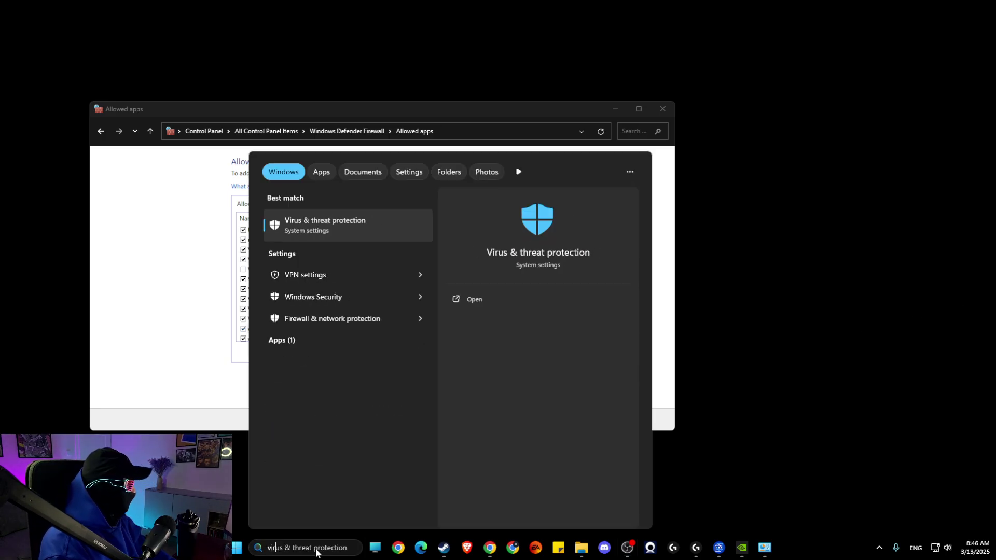
{"action": "key", "text": "Return"}
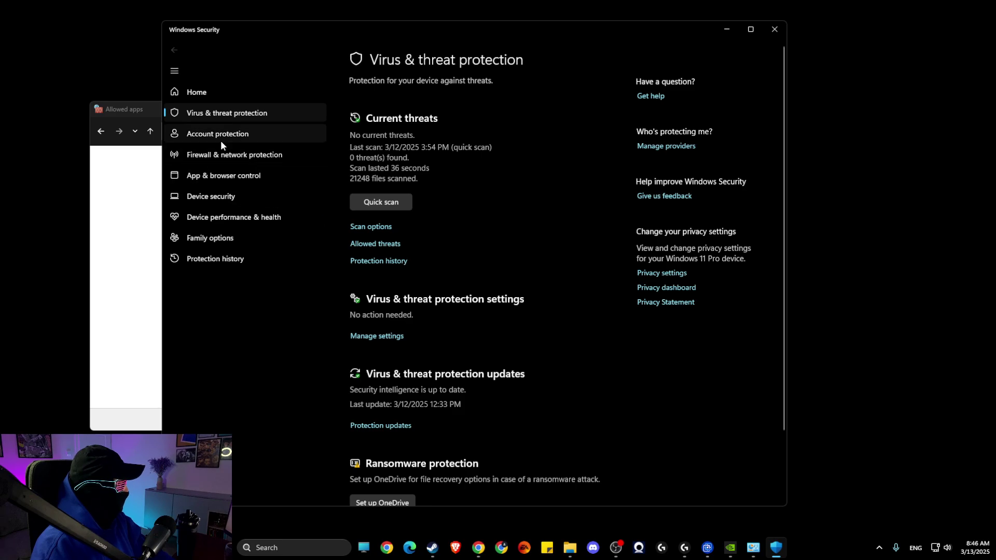
{"action": "left_click", "coordinate": [222, 159]}
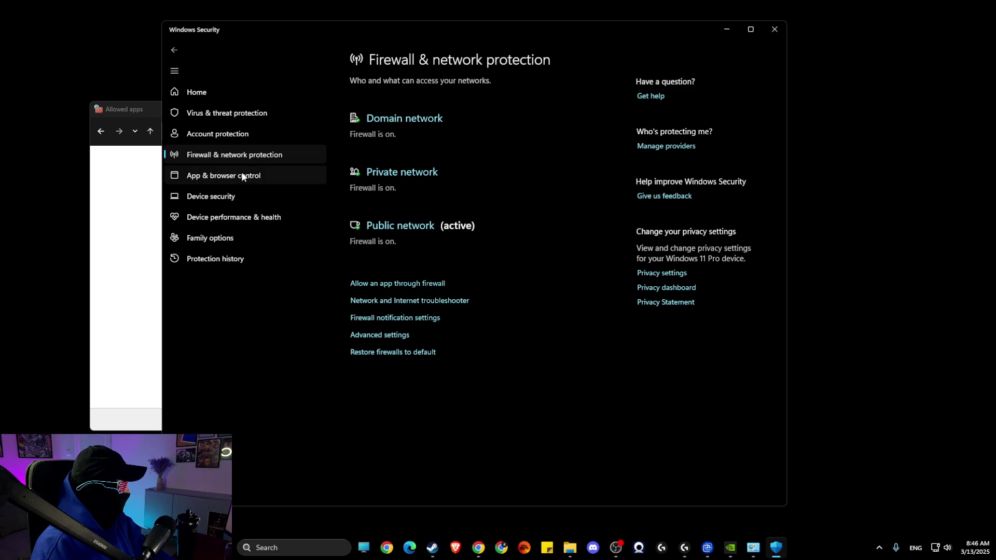
{"action": "left_click", "coordinate": [273, 114]}
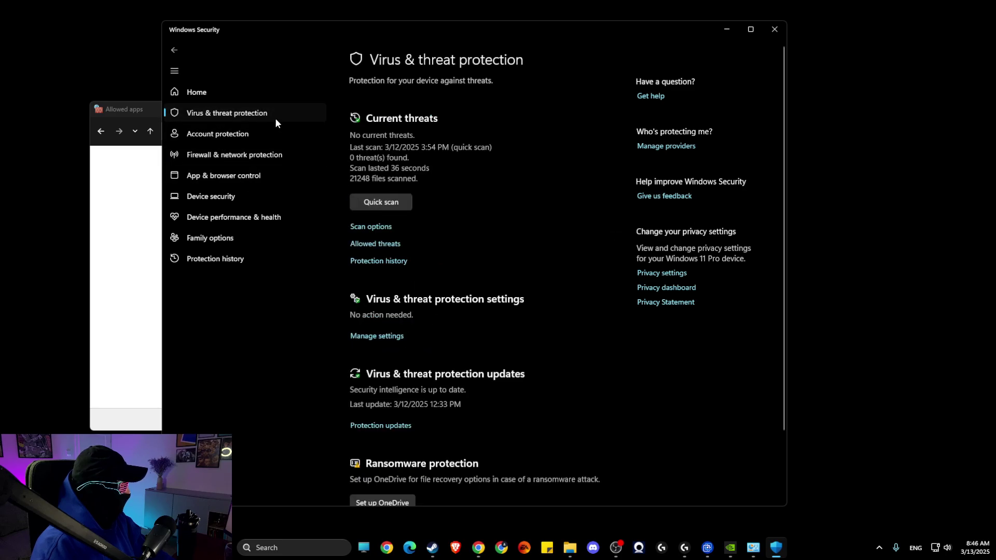
{"action": "left_click", "coordinate": [380, 337]}
{"action": "scroll", "coordinate": [508, 238], "scroll_direction": "down", "scroll_amount": 10}
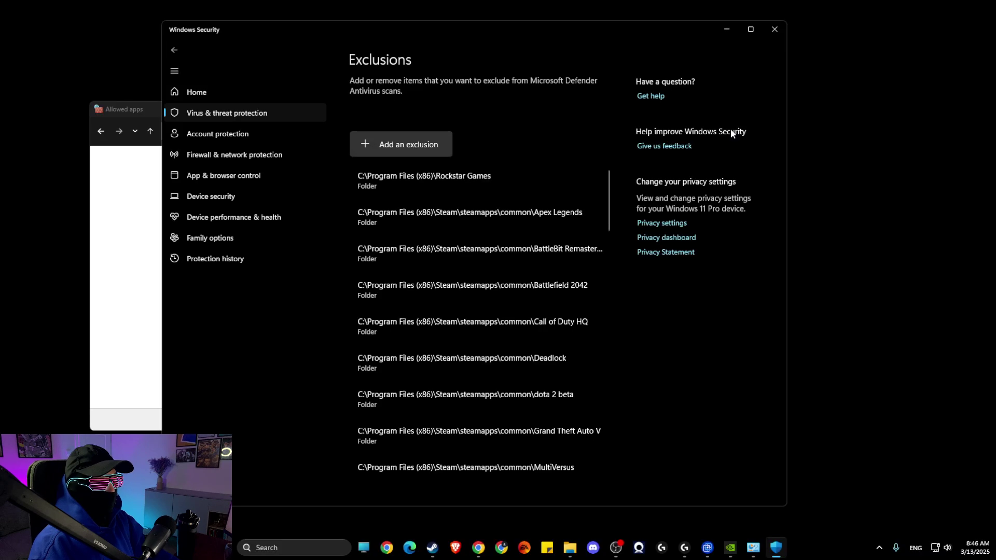
Add the Steam wallpaper_engine folder, via its pasted path, as a Defender folder exclusion.
{"action": "left_click", "coordinate": [383, 148]}
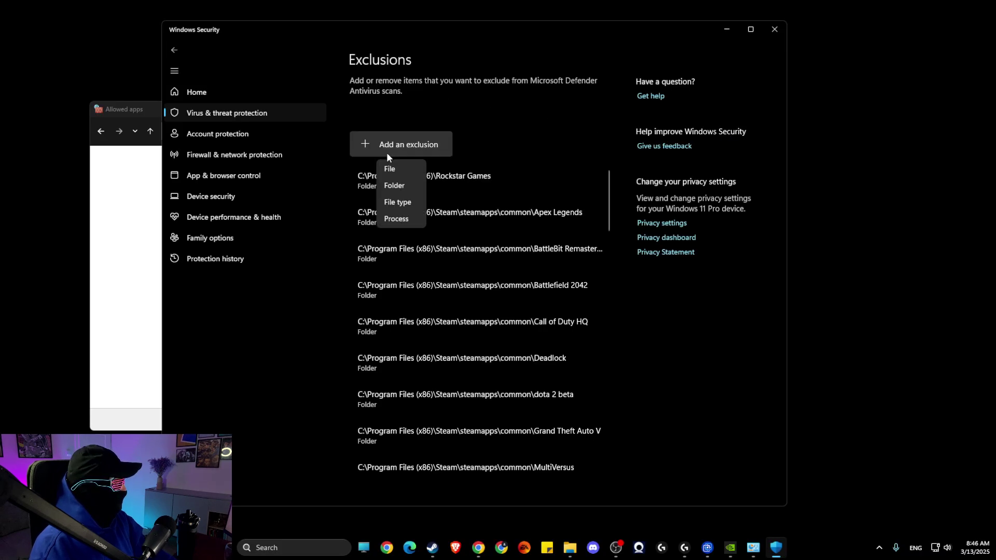
{"action": "left_click", "coordinate": [393, 186]}
{"action": "left_click", "coordinate": [443, 47]}
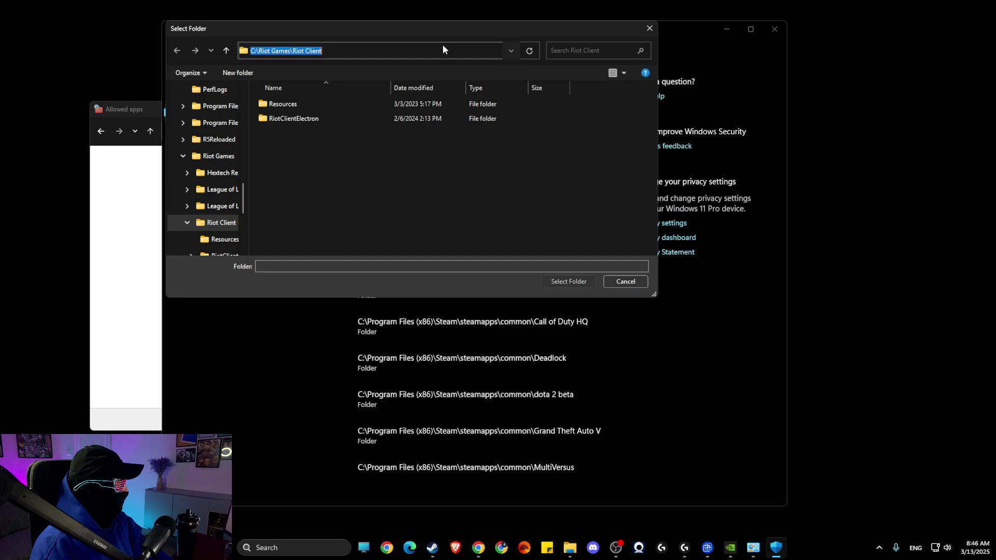
{"action": "type", "text": "C:\\Program Files (x86)\\Steam\\steamapps\\common\\wallpaper_engine"}
{"action": "key", "text": "Return"}
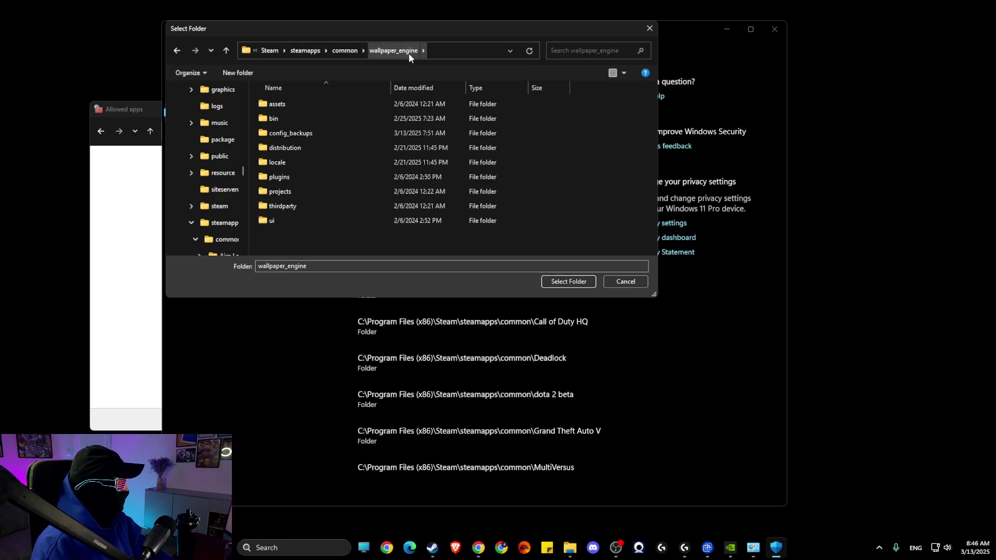
{"action": "left_click", "coordinate": [347, 49]}
{"action": "left_click", "coordinate": [298, 188]}
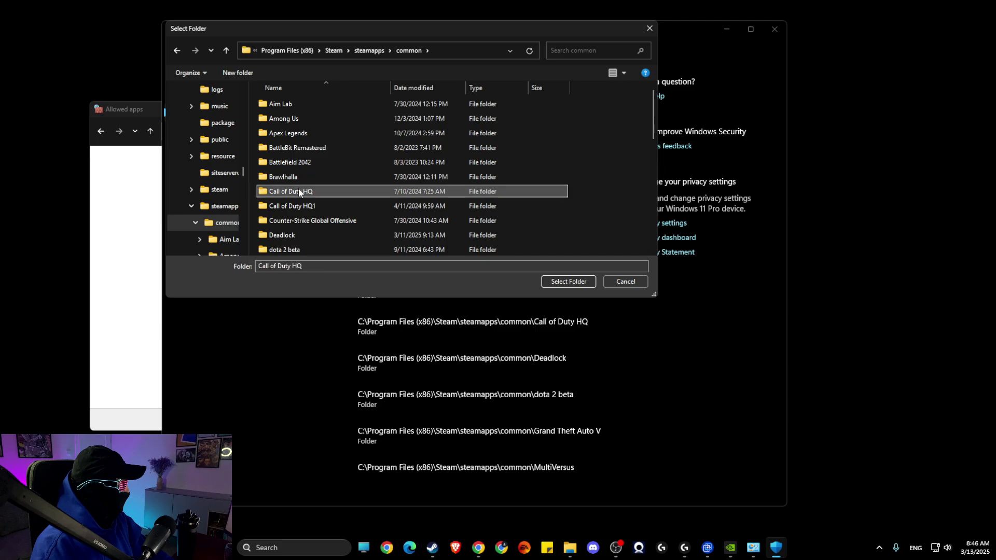
{"action": "scroll", "coordinate": [301, 188], "scroll_direction": "down", "scroll_amount": 2}
{"action": "scroll", "coordinate": [301, 192], "scroll_direction": "down", "scroll_amount": 8}
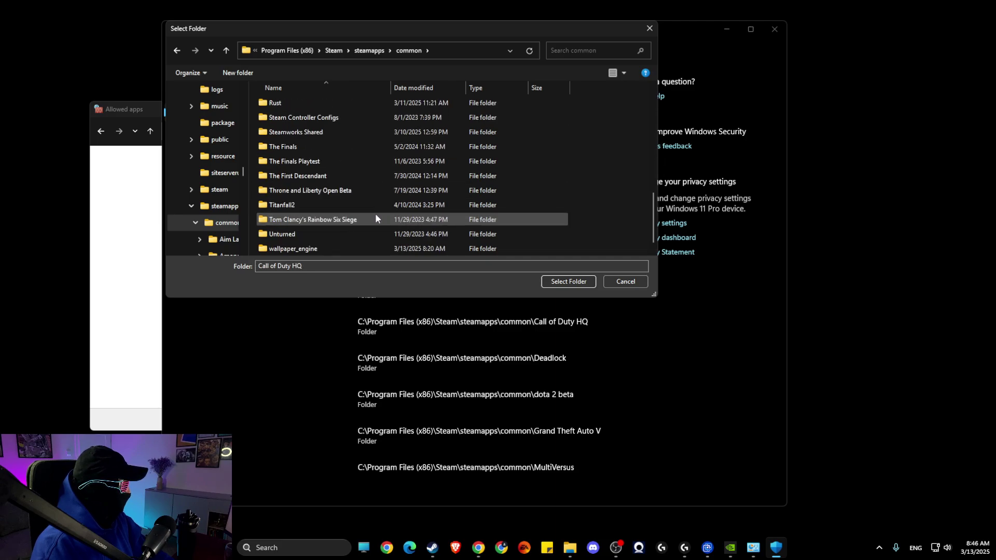
{"action": "left_click", "coordinate": [297, 236]}
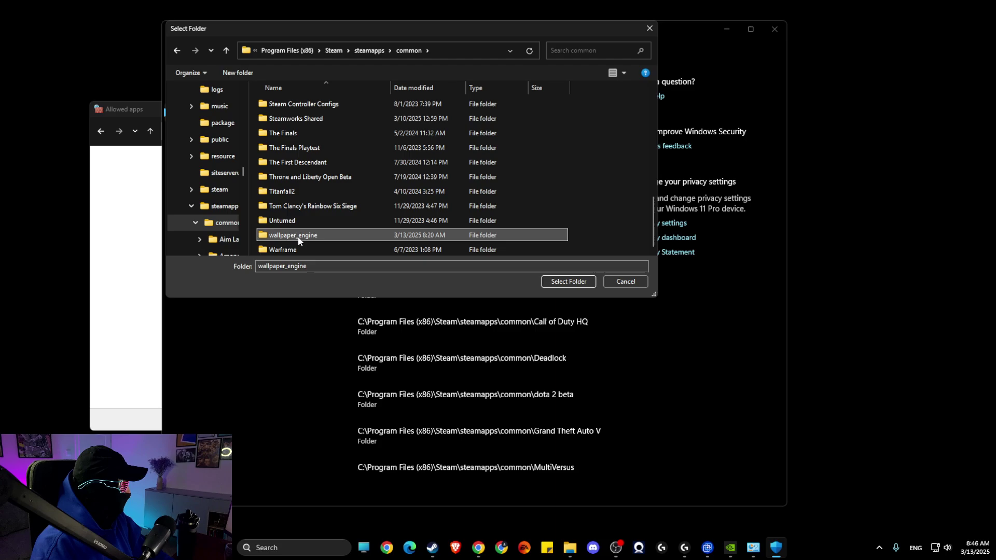
{"action": "left_click", "coordinate": [565, 282]}
Close Windows Security, finish the firewall's Add an app dialog, and close the Allowed apps window.
{"action": "left_click", "coordinate": [774, 29]}
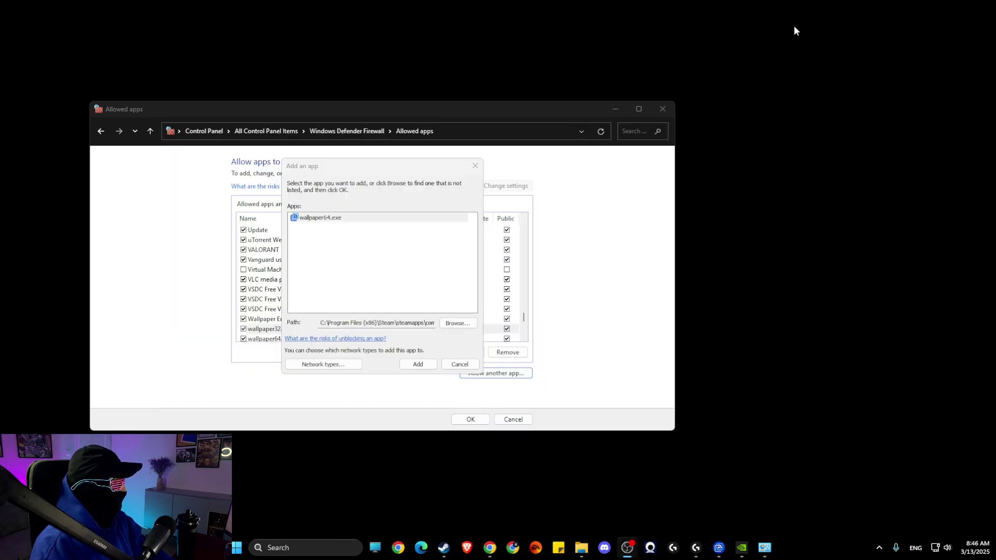
{"action": "left_click", "coordinate": [660, 112]}
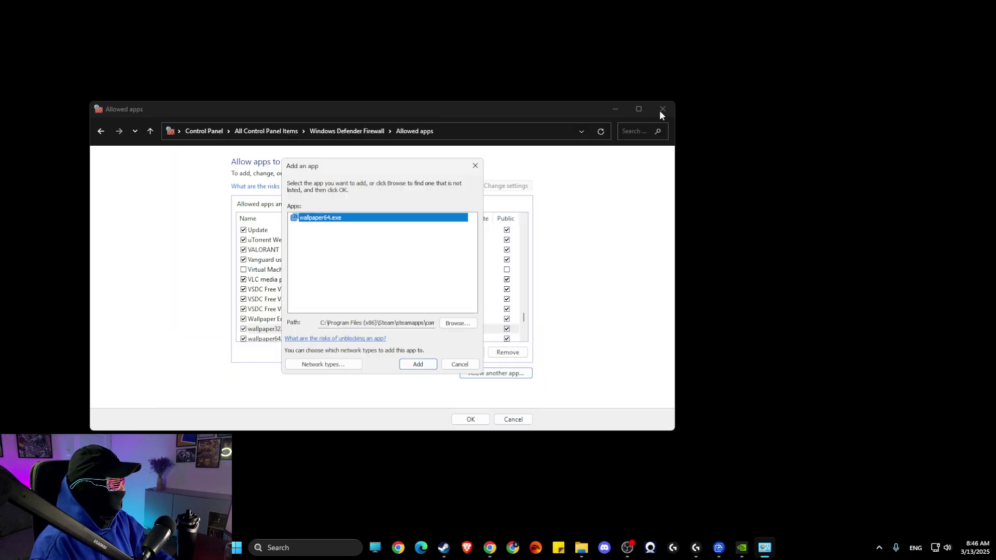
{"action": "left_click", "coordinate": [417, 364]}
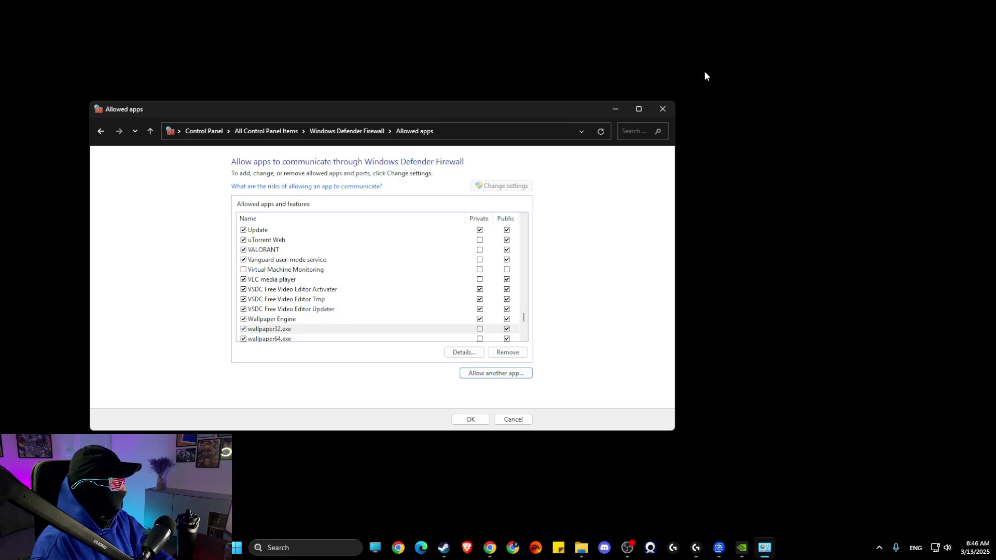
{"action": "left_click", "coordinate": [662, 109]}
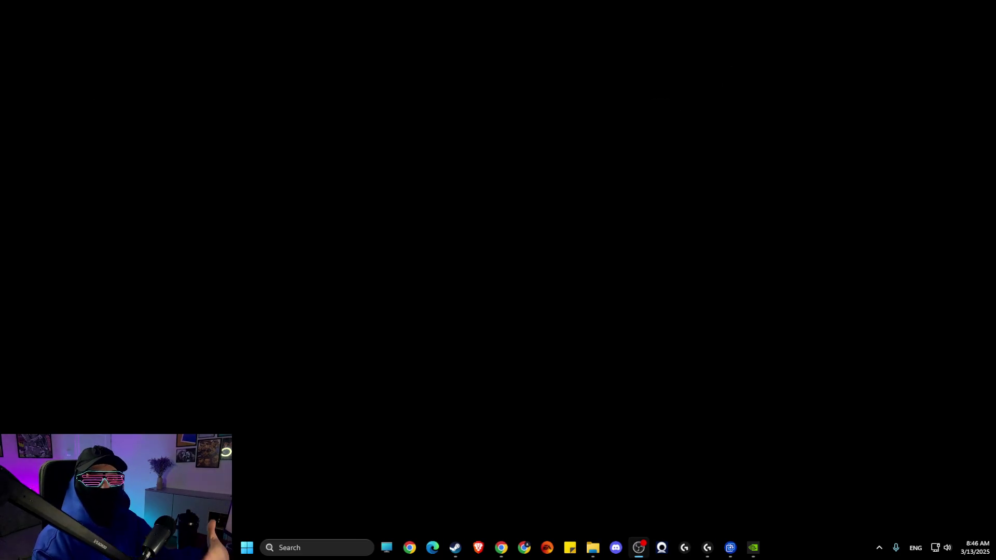